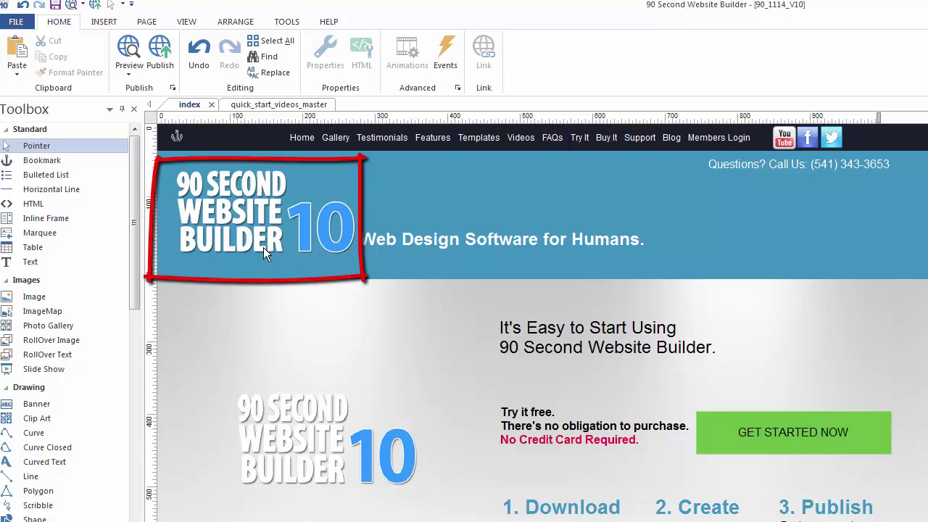
- Examine the header logo's image properties, covering link, effects, watermark, events and CSS3 animation settings, and close them without changes
{"action": "left_click", "coordinate": [253, 224]}
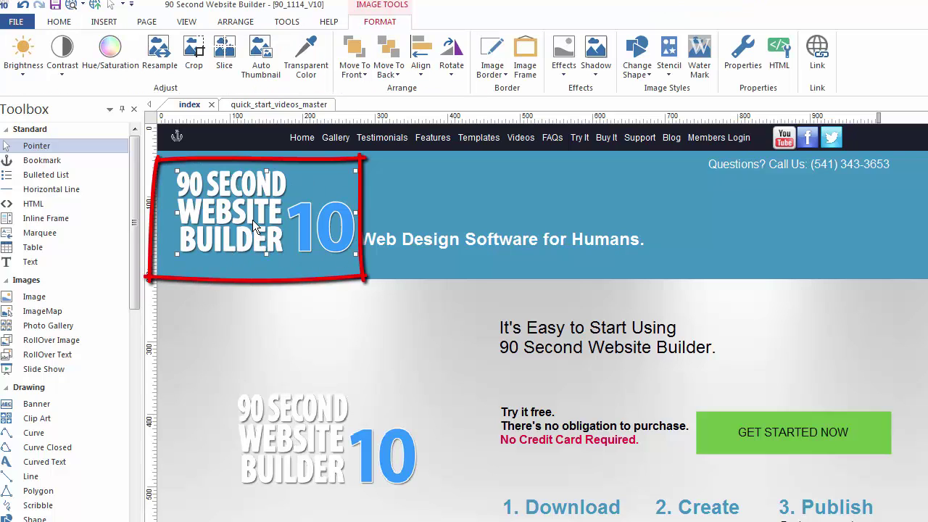
{"action": "double_click", "coordinate": [252, 220]}
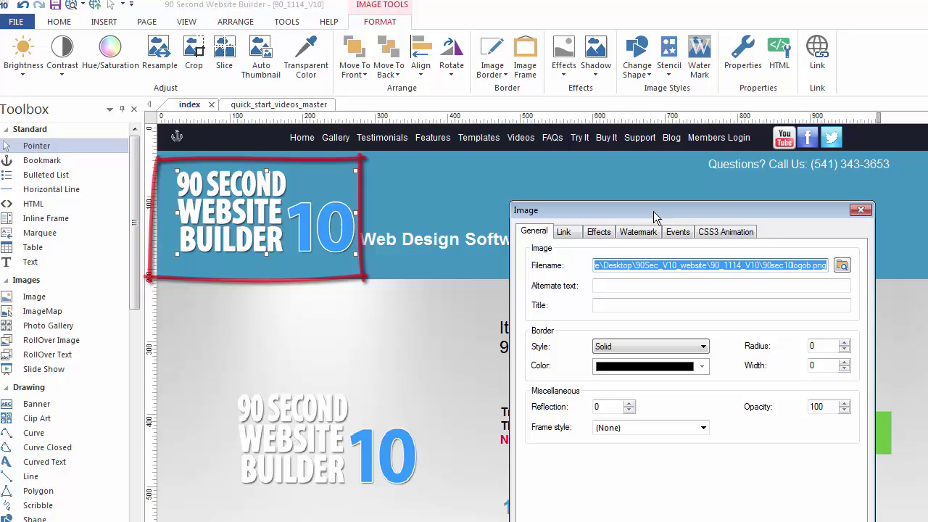
{"action": "mouse_move", "coordinate": [640, 210]}
{"action": "left_mouse_down"}
{"action": "mouse_move", "coordinate": [603, 194]}
{"action": "mouse_move", "coordinate": [541, 140]}
{"action": "left_mouse_up"}
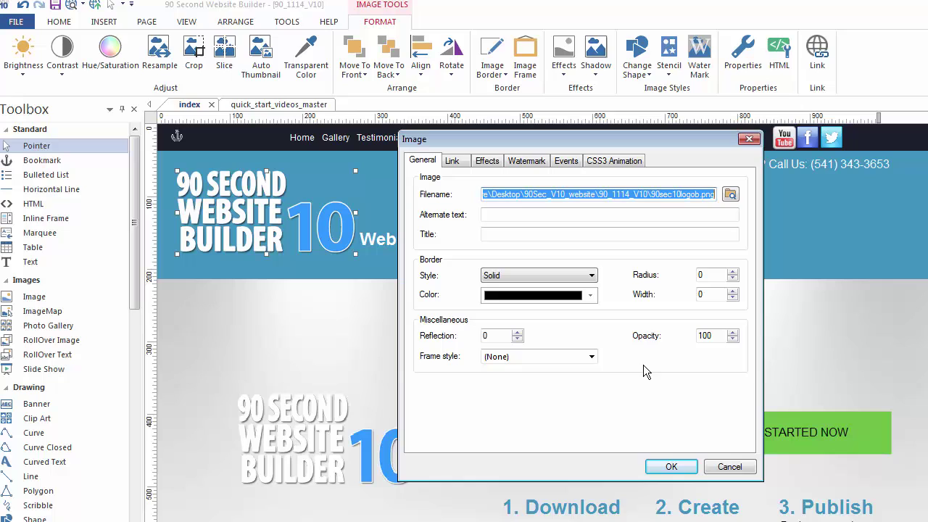
{"action": "left_click", "coordinate": [452, 161]}
{"action": "left_click", "coordinate": [485, 162]}
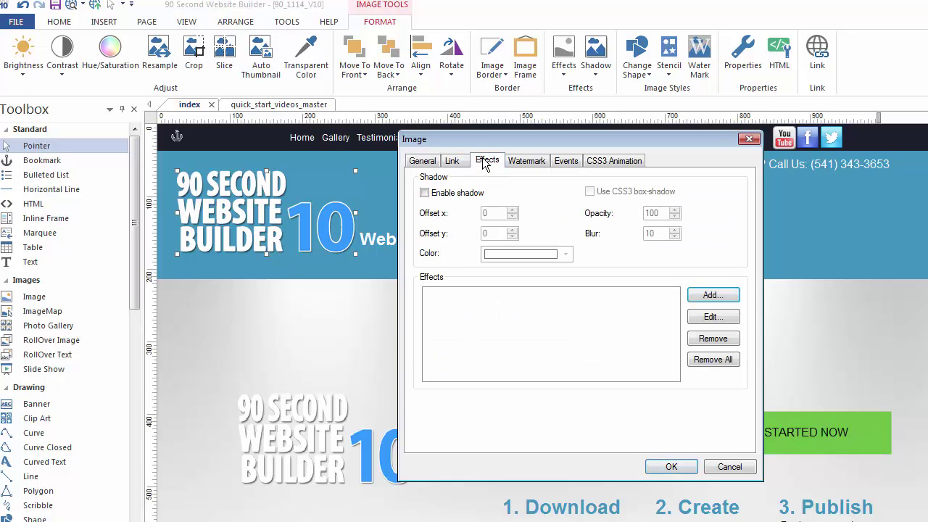
{"action": "left_click", "coordinate": [524, 163]}
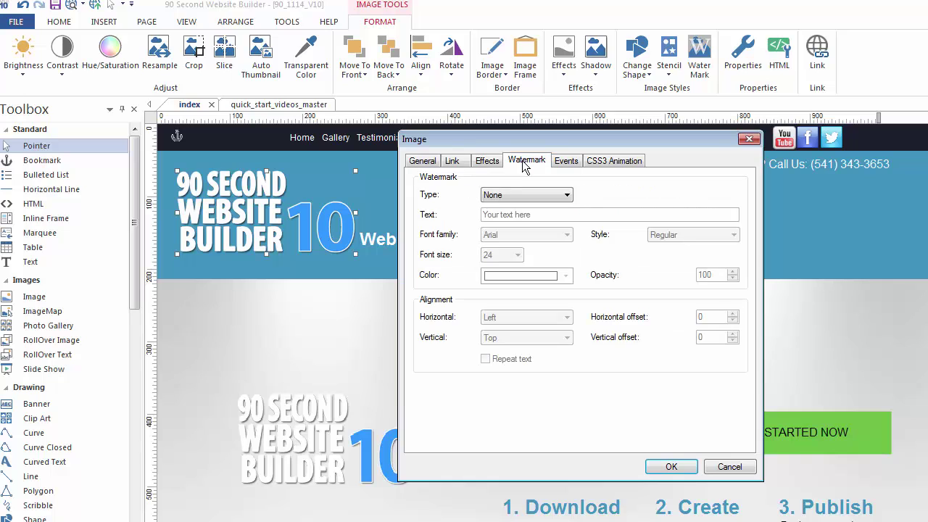
{"action": "left_click", "coordinate": [566, 163]}
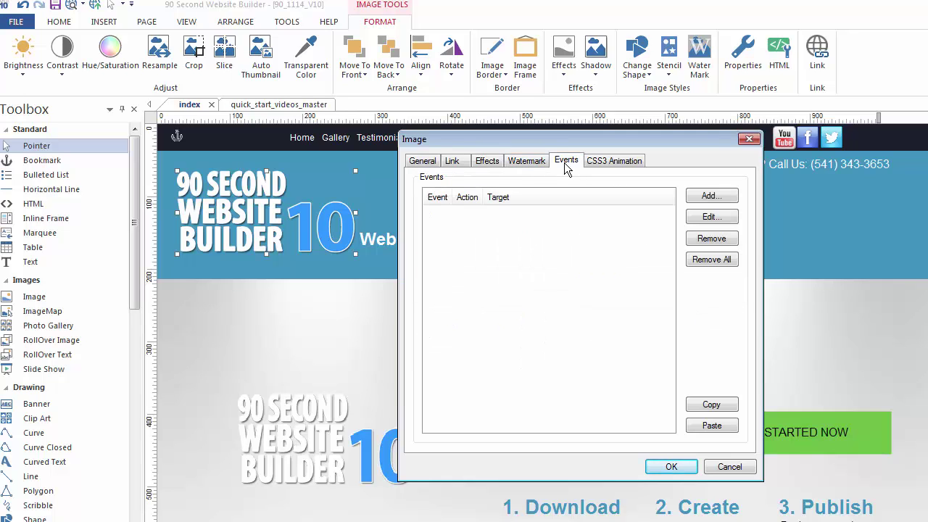
{"action": "left_click", "coordinate": [599, 162]}
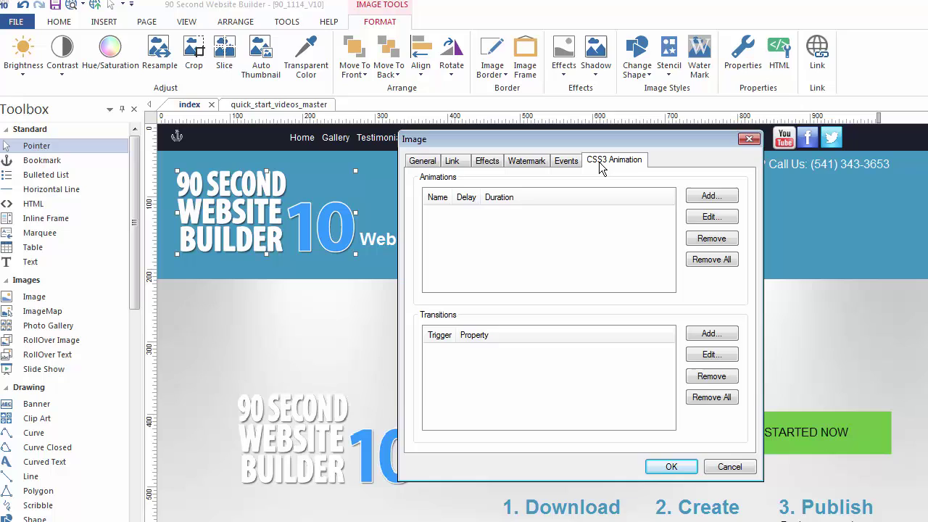
{"action": "left_click", "coordinate": [727, 467]}
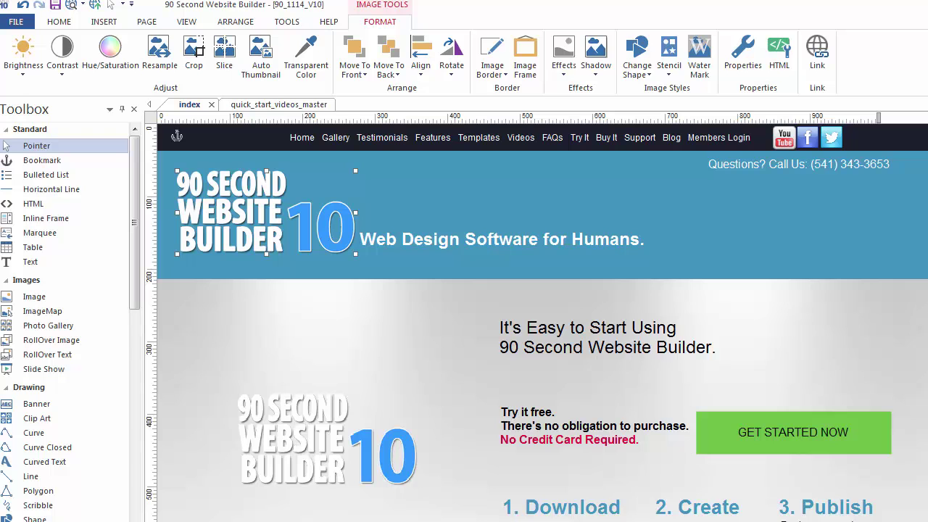
- Open the properties of the circle behind the Mobile Website Builder icon and examine its available shape types and background effects
{"action": "scroll", "coordinate": [537, 322], "scroll_direction": "down", "scroll_amount": 6}
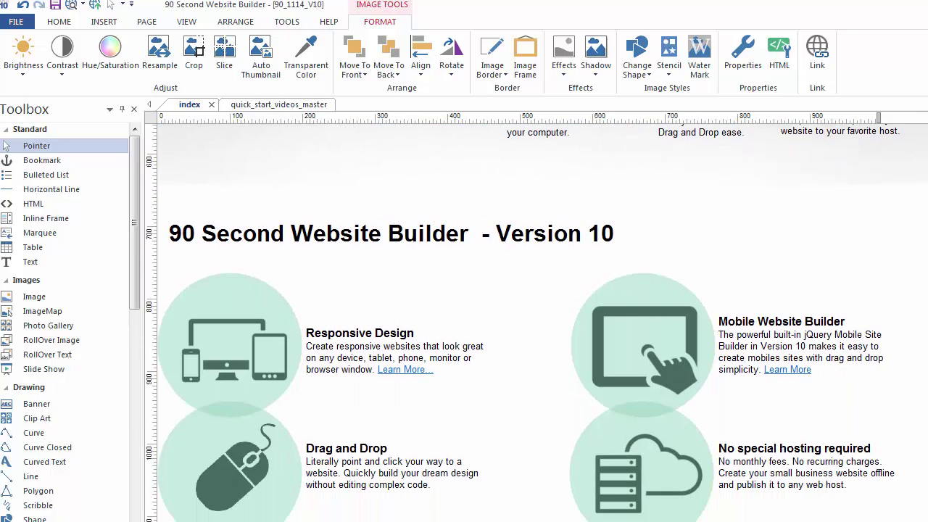
{"action": "scroll", "coordinate": [704, 217], "scroll_direction": "down", "scroll_amount": 2}
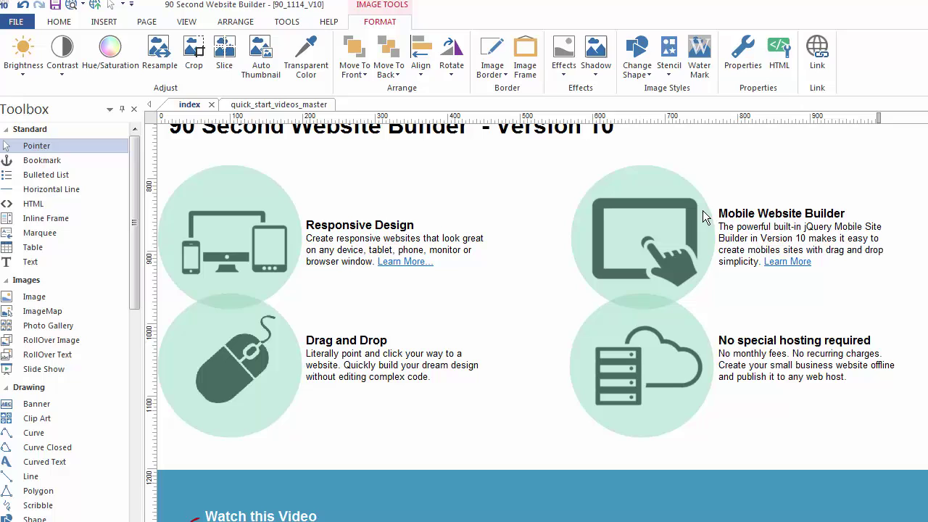
{"action": "left_click", "coordinate": [649, 175]}
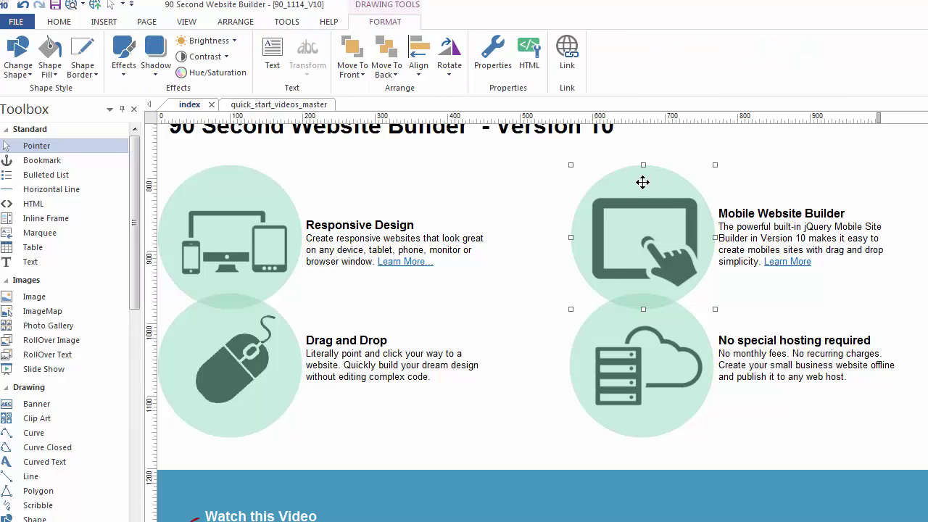
{"action": "double_click", "coordinate": [642, 182]}
{"action": "left_click_drag", "start_coordinate": [642, 182], "coordinate": [427, 47]}
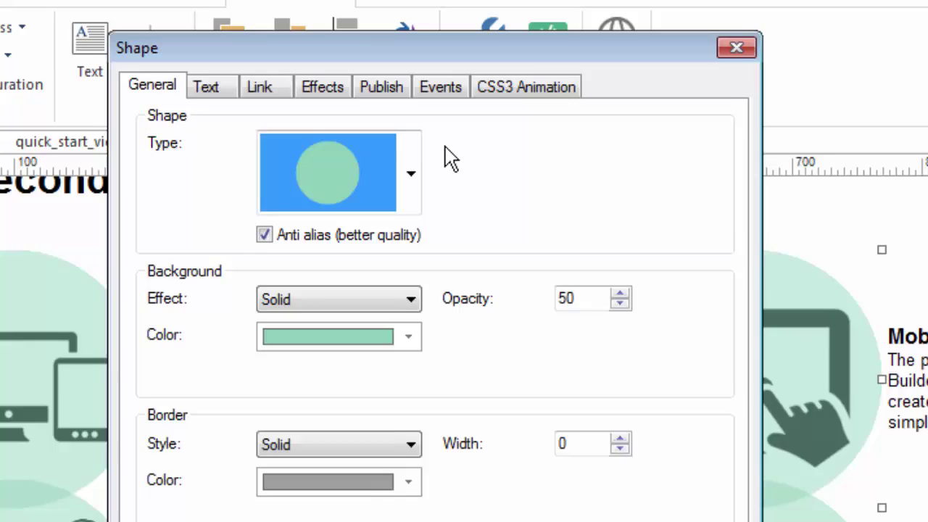
{"action": "left_click", "coordinate": [397, 192]}
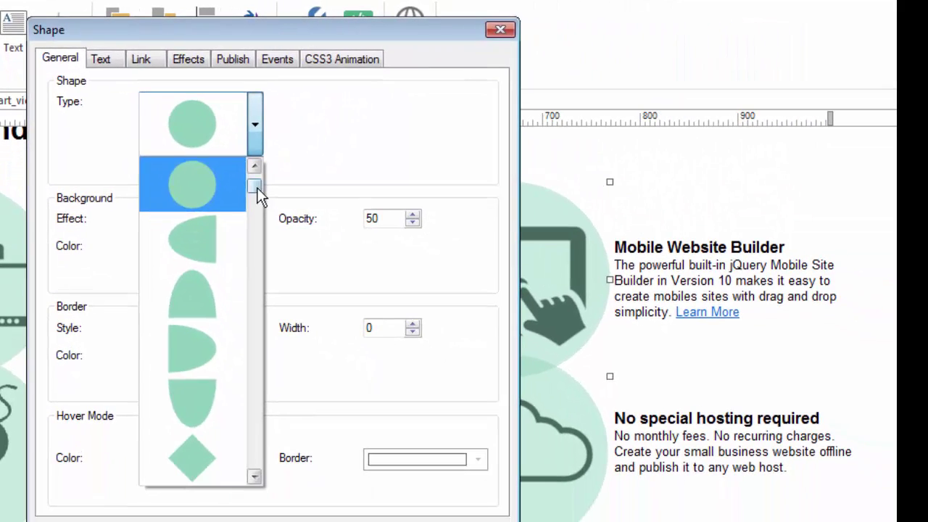
{"action": "left_click_drag", "start_coordinate": [303, 225], "coordinate": [298, 320]}
{"action": "left_click_drag", "start_coordinate": [255, 273], "coordinate": [310, 114]}
{"action": "left_click", "coordinate": [311, 114]}
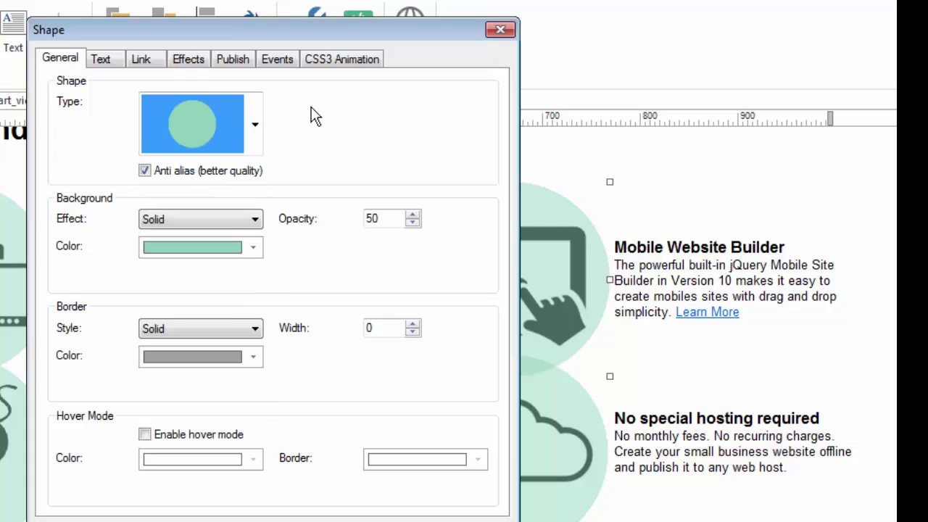
{"action": "left_click", "coordinate": [185, 220]}
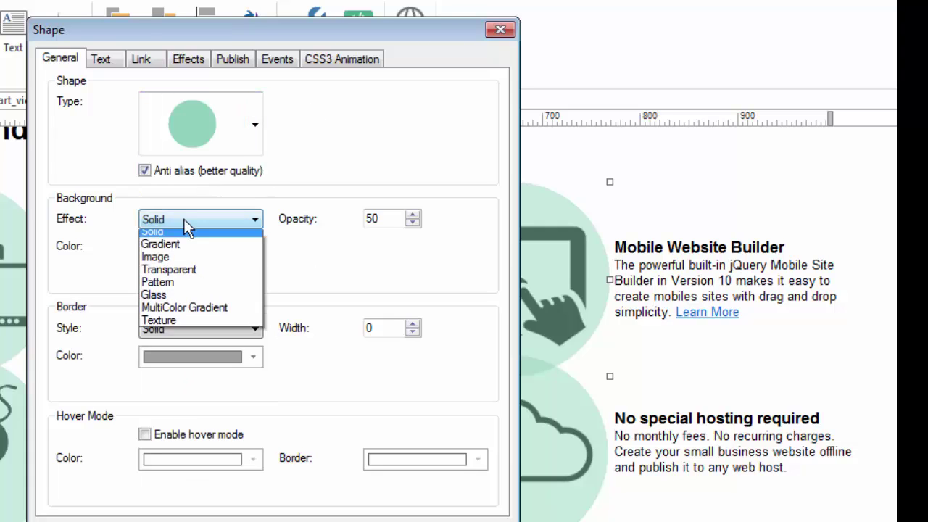
{"action": "left_click", "coordinate": [417, 150]}
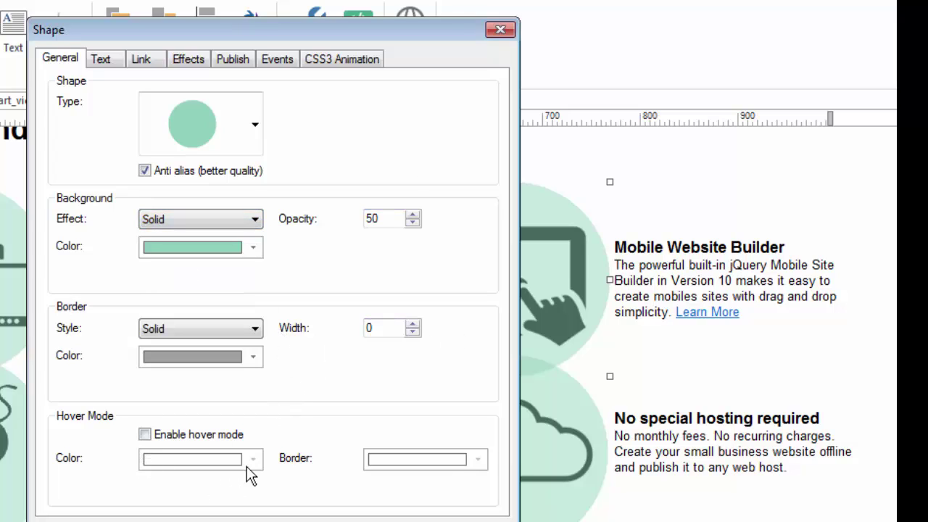
- Examine the circle's text, link, effects, publish format and events settings, keep Publish as CSS3, and close the properties
{"action": "left_click", "coordinate": [100, 60]}
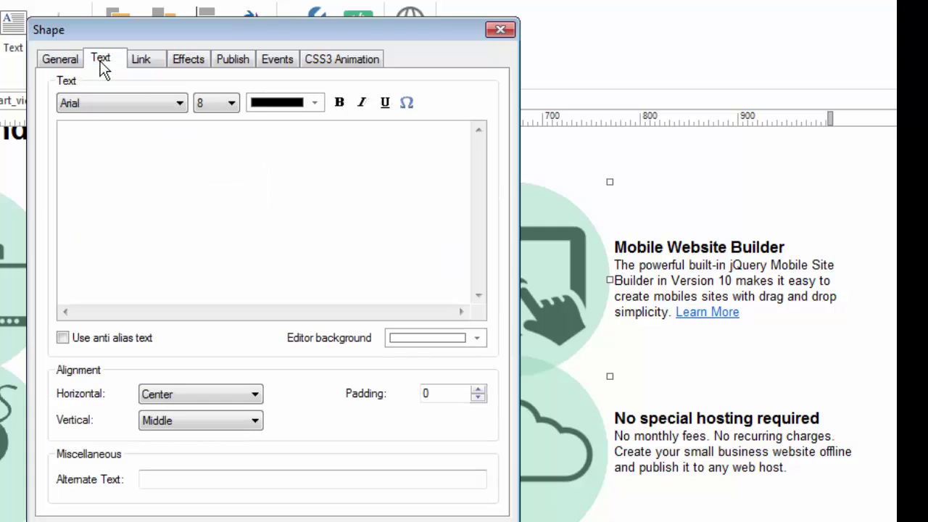
{"action": "left_click", "coordinate": [142, 63]}
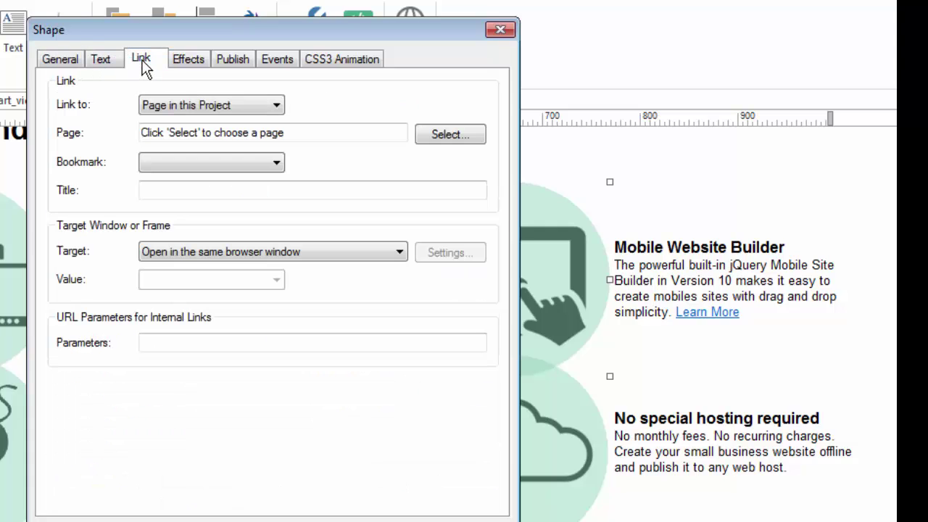
{"action": "left_click", "coordinate": [187, 61]}
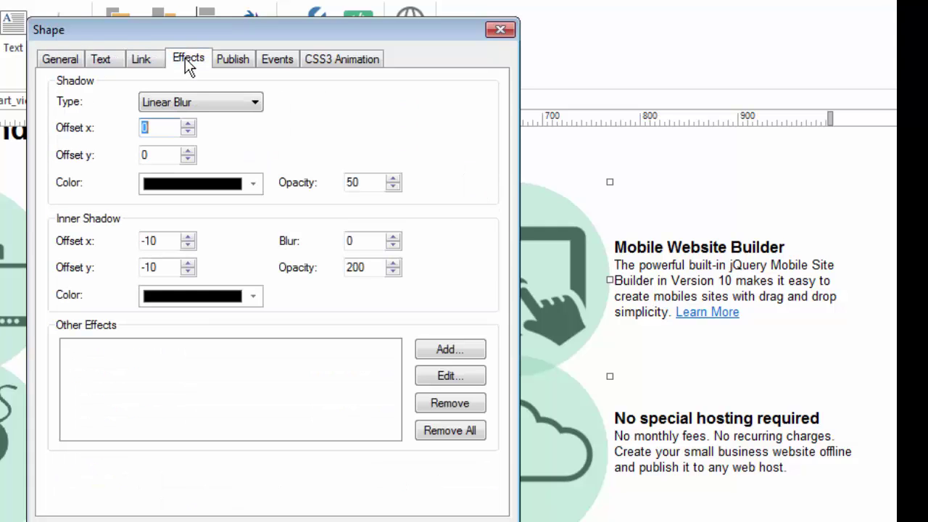
{"action": "left_click", "coordinate": [236, 62]}
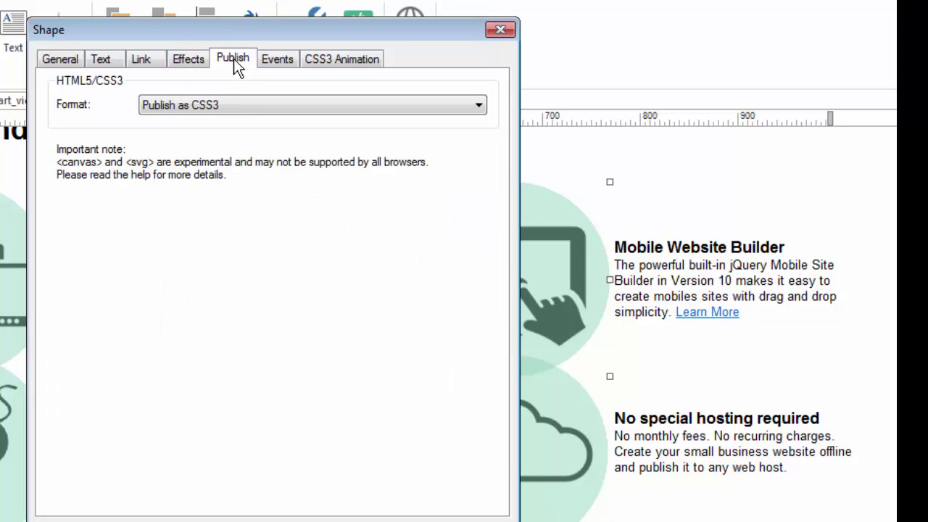
{"action": "left_click", "coordinate": [231, 107]}
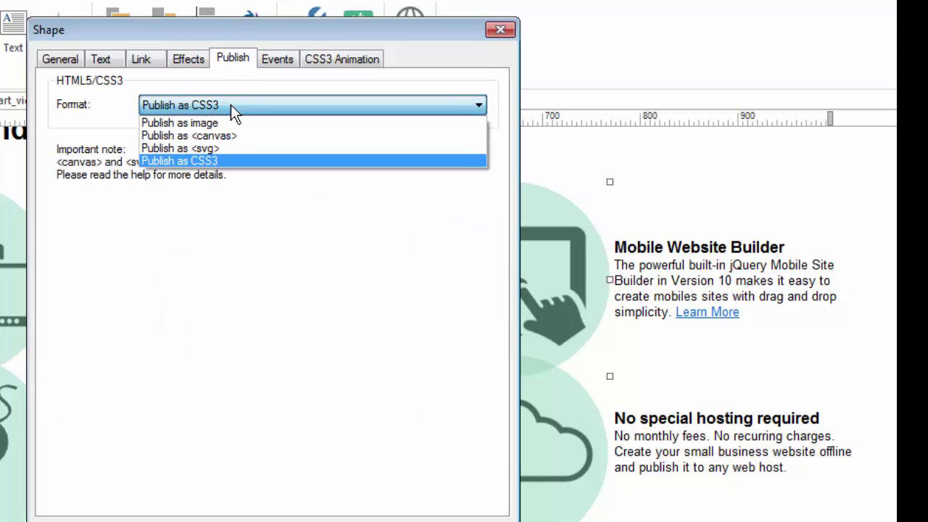
{"action": "left_click", "coordinate": [211, 158]}
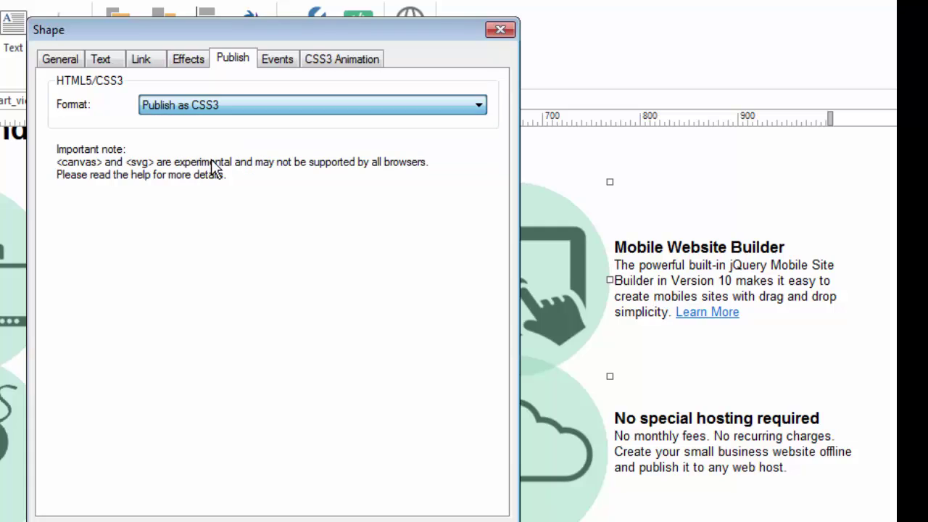
{"action": "left_click", "coordinate": [279, 63]}
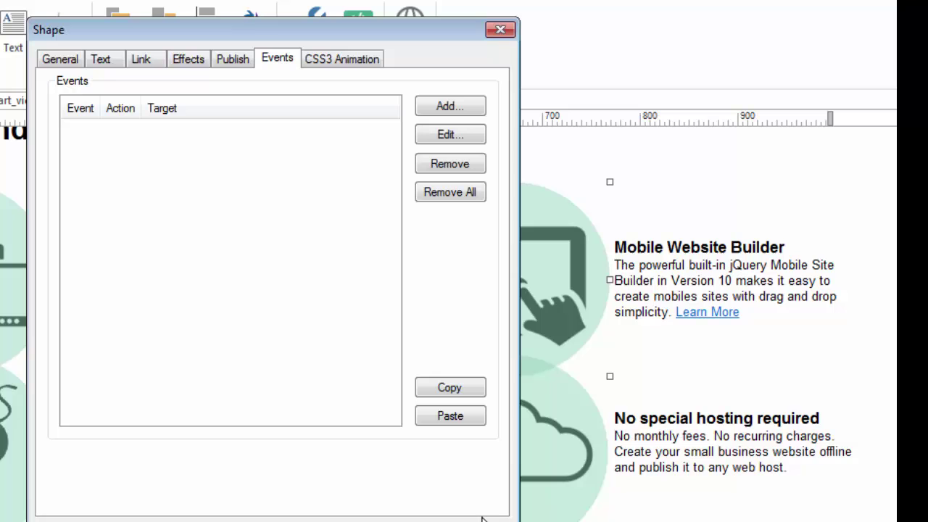
{"action": "key", "text": "Return"}
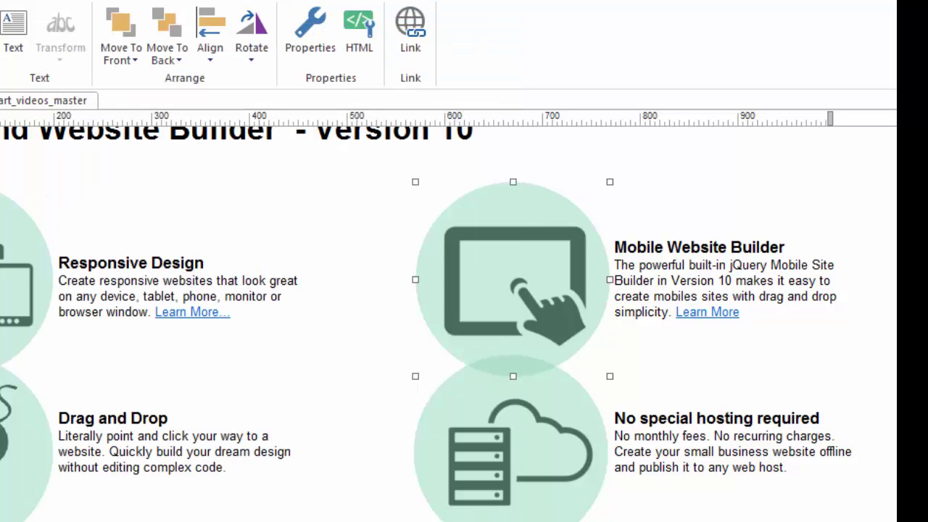
- Open the "30 Day Free Trial" text for inline editing, highlight the heading line, and leave editing without changes
{"action": "scroll", "coordinate": [449, 323], "scroll_direction": "down", "scroll_amount": 7}
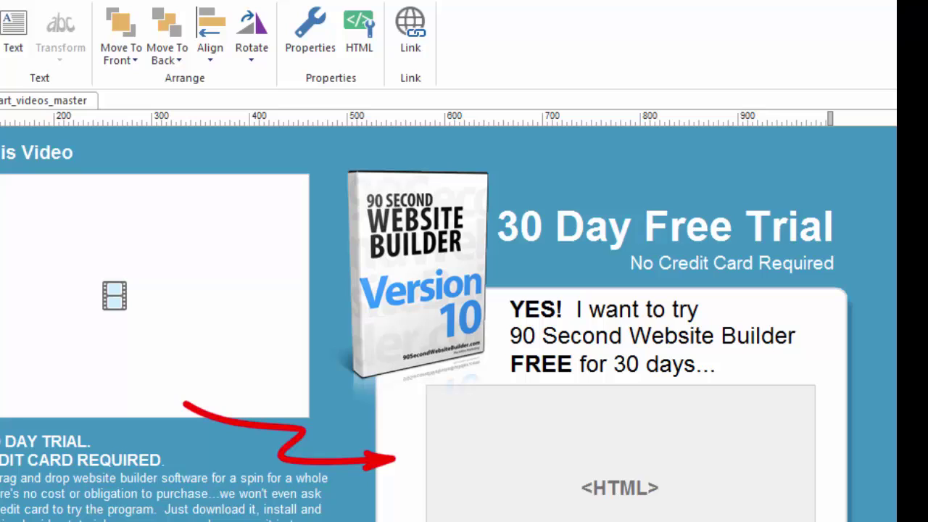
{"action": "left_click", "coordinate": [610, 234]}
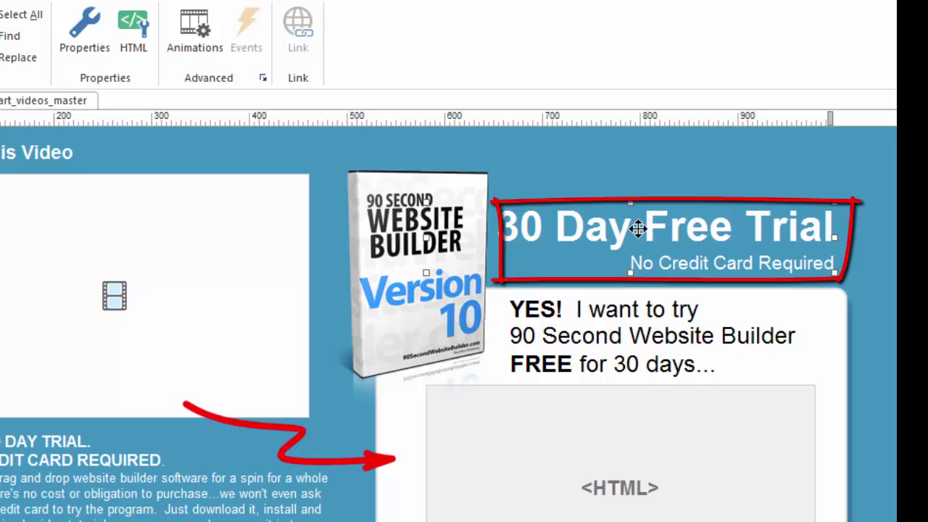
{"action": "left_click", "coordinate": [637, 229]}
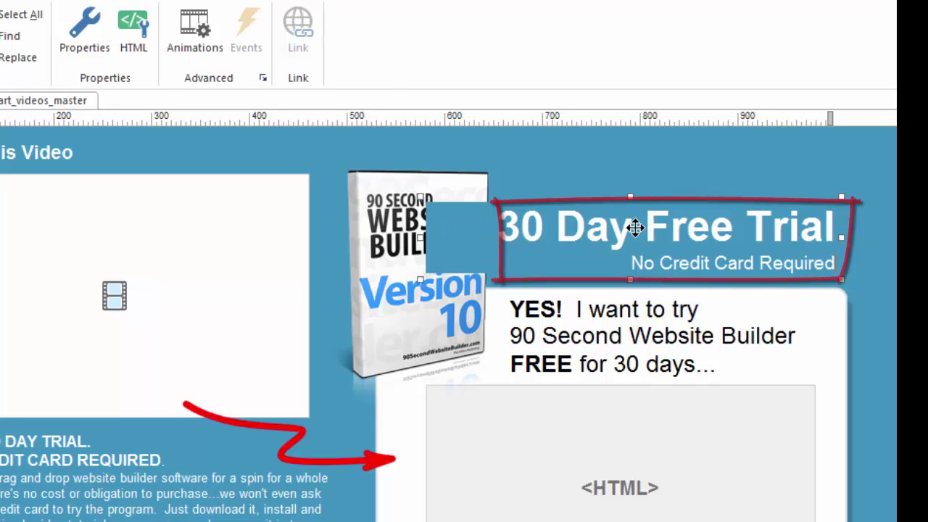
{"action": "left_click_drag", "start_coordinate": [585, 221], "coordinate": [519, 221]}
{"action": "left_click", "coordinate": [690, 230]}
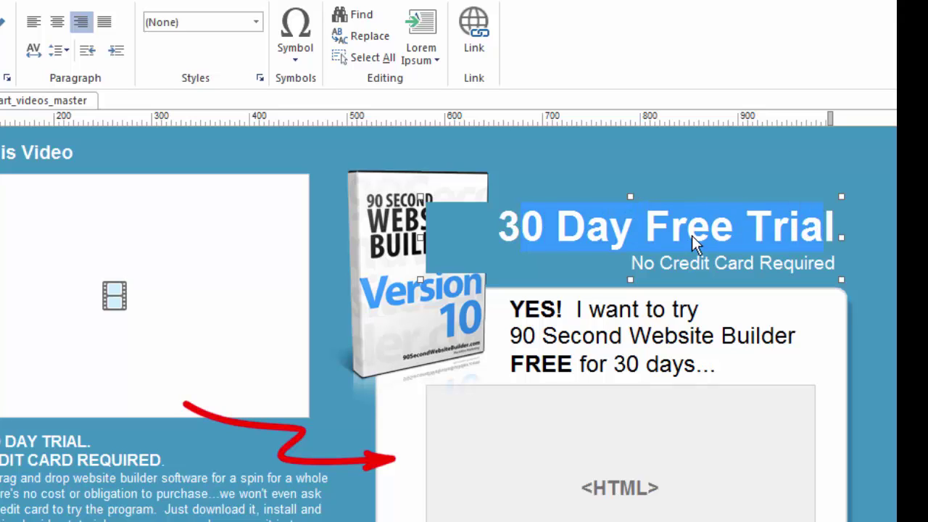
{"action": "left_click_drag", "start_coordinate": [502, 226], "coordinate": [839, 227]}
{"action": "left_click", "coordinate": [744, 226]}
{"action": "key", "text": "Escape"}
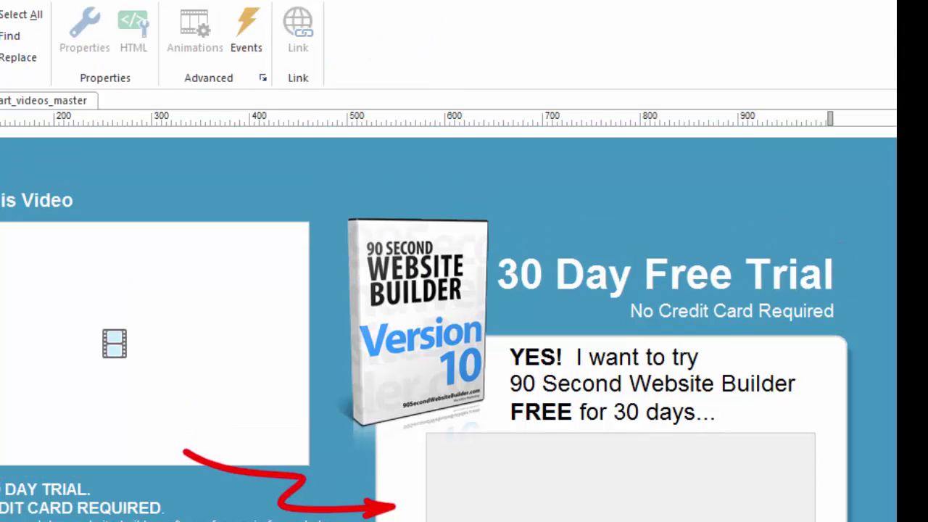
- Open the properties of the "30 Day Free Trial" text, examine its general settings, and close them without changes
{"action": "scroll", "coordinate": [753, 196], "scroll_direction": "down", "scroll_amount": 2}
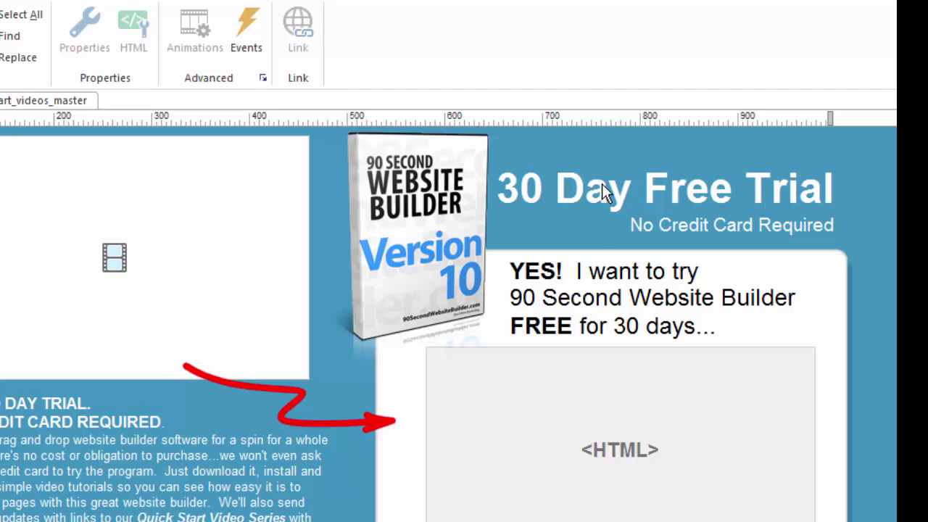
{"action": "right_click", "coordinate": [601, 190]}
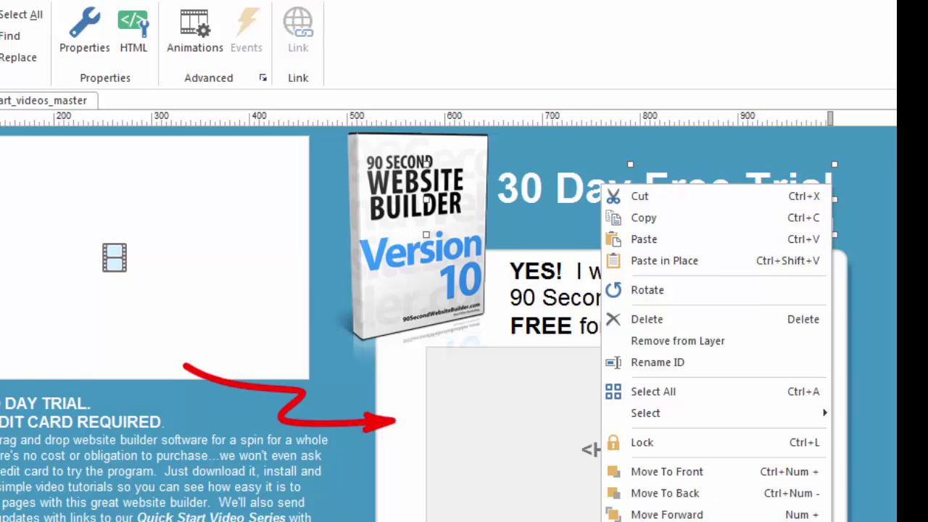
{"action": "left_click", "coordinate": [740, 515]}
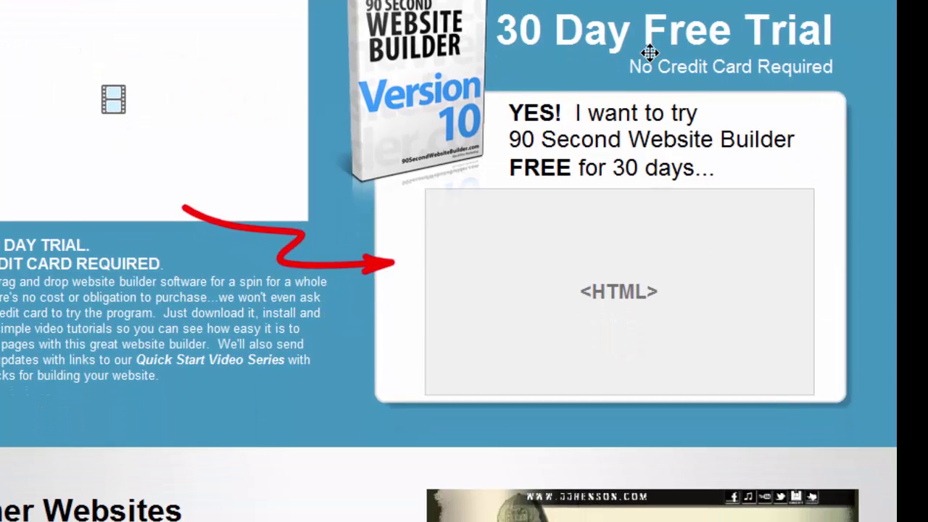
{"action": "right_click", "coordinate": [650, 33]}
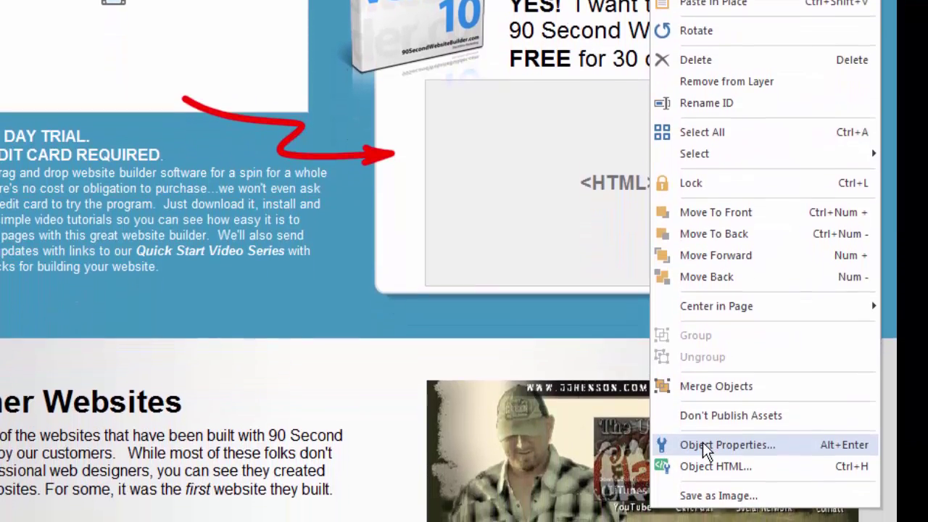
{"action": "left_click", "coordinate": [704, 484]}
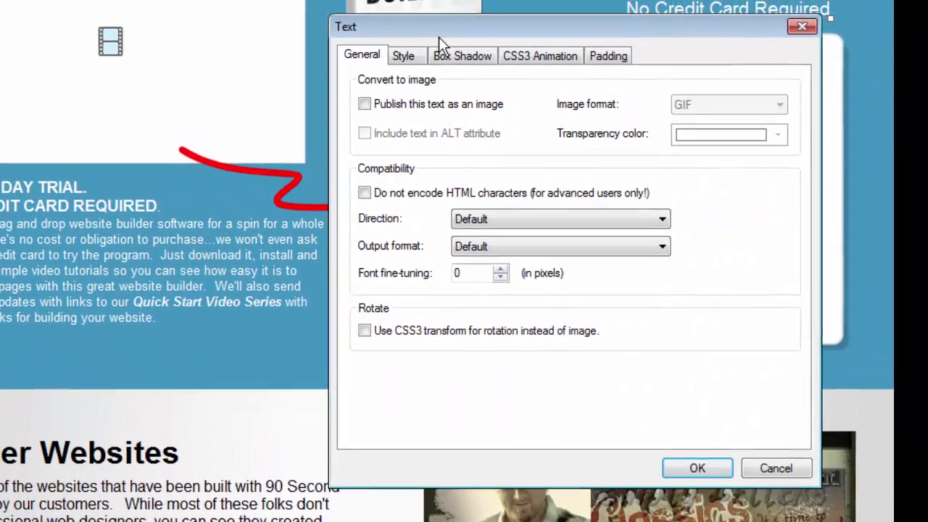
{"action": "left_click_drag", "start_coordinate": [438, 33], "coordinate": [336, 10]}
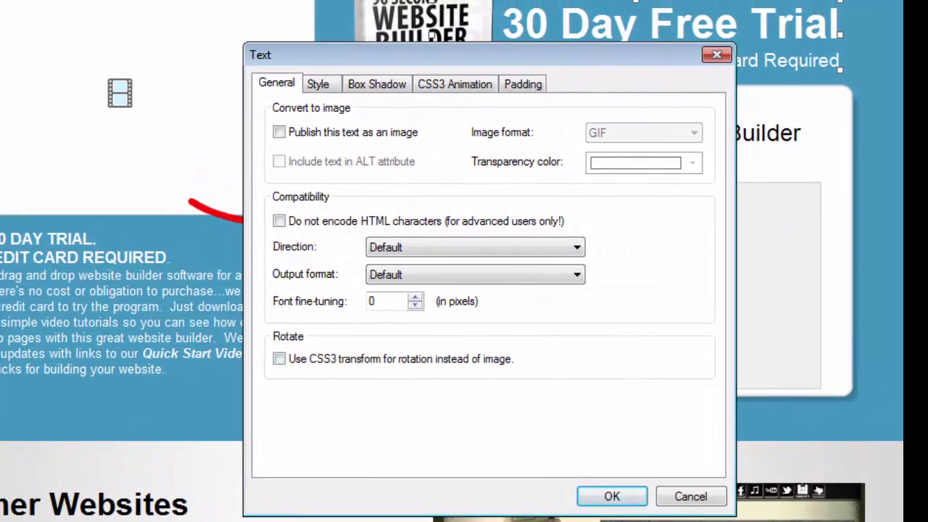
{"action": "left_click", "coordinate": [698, 503]}
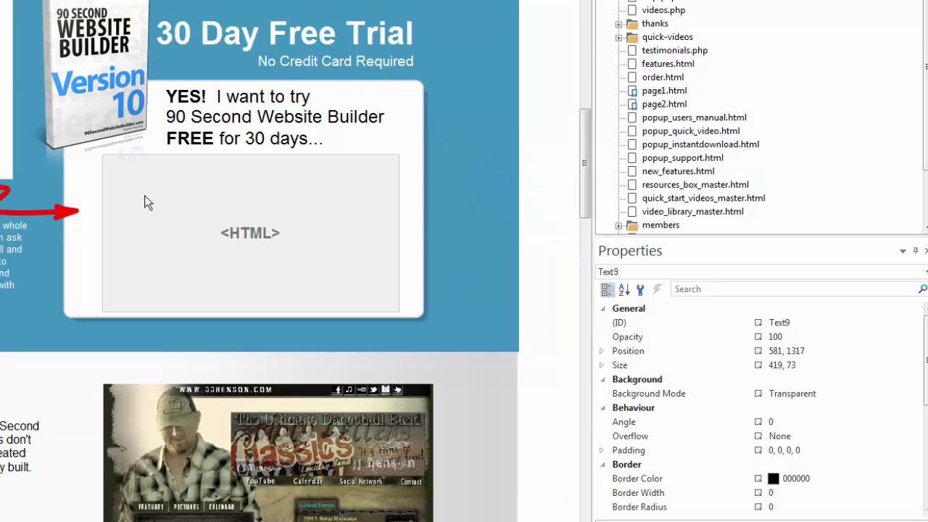
- Move the Version 10 software box image slightly to position 464, 1257 and browse the list of page objects in its properties
{"action": "left_click", "coordinate": [99, 42]}
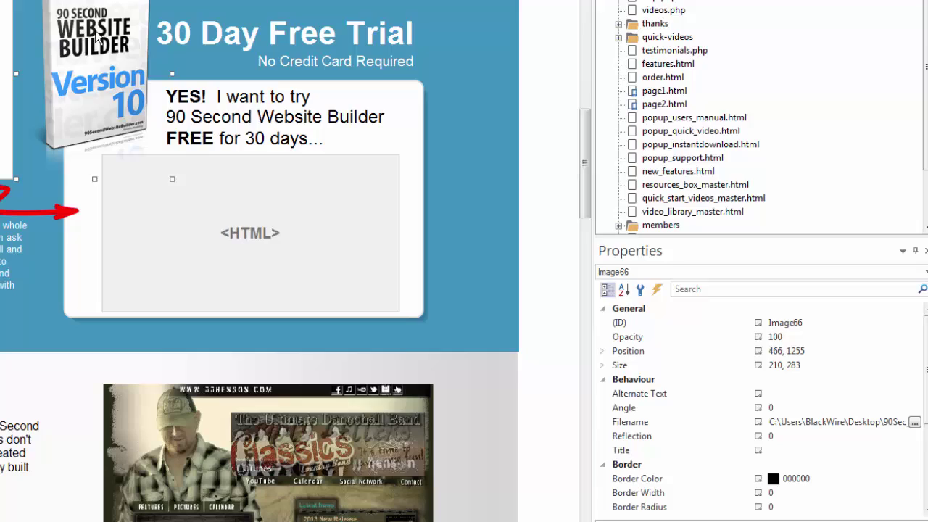
{"action": "left_click_drag", "start_coordinate": [120, 45], "coordinate": [117, 46]}
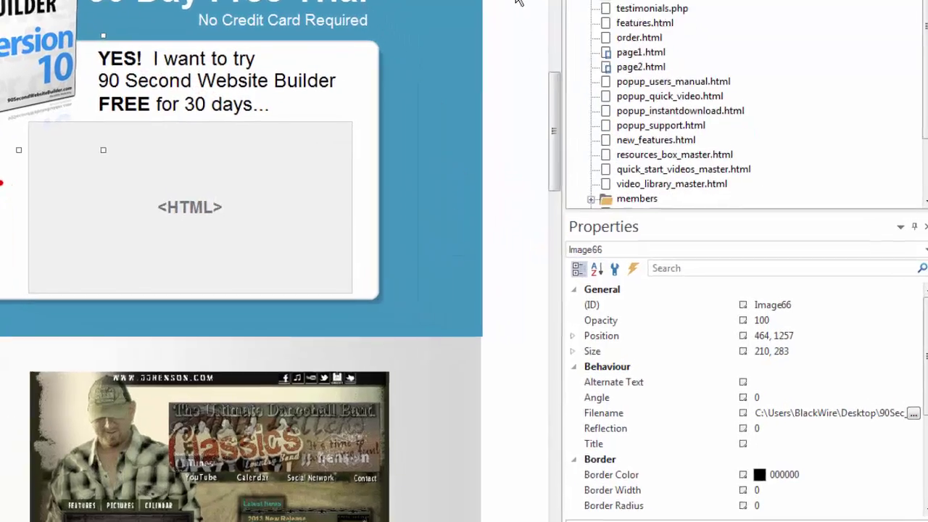
{"action": "left_click", "coordinate": [525, 118]}
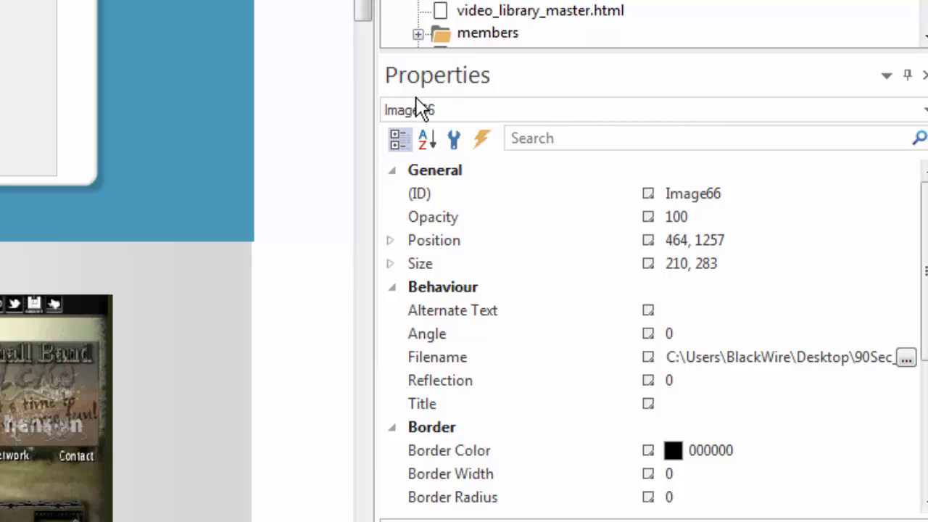
{"action": "left_click", "coordinate": [924, 110]}
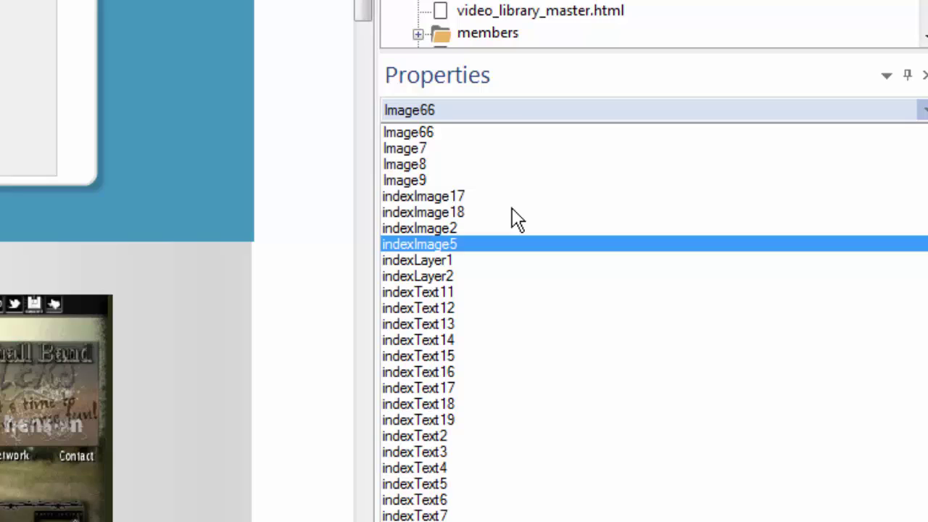
{"action": "left_click", "coordinate": [418, 277]}
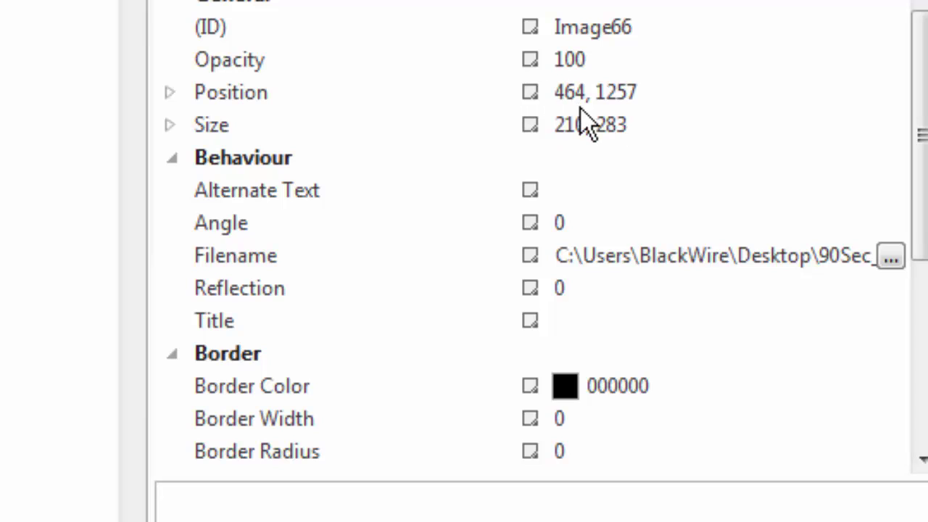
- Set the software box image's position to 465, 1257
{"action": "left_click", "coordinate": [588, 92]}
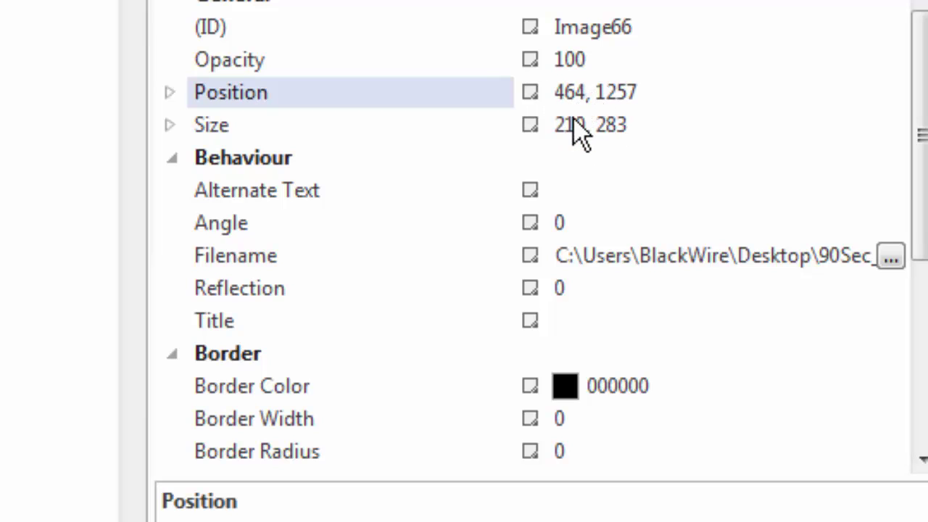
{"action": "key", "text": "BackSpace"}
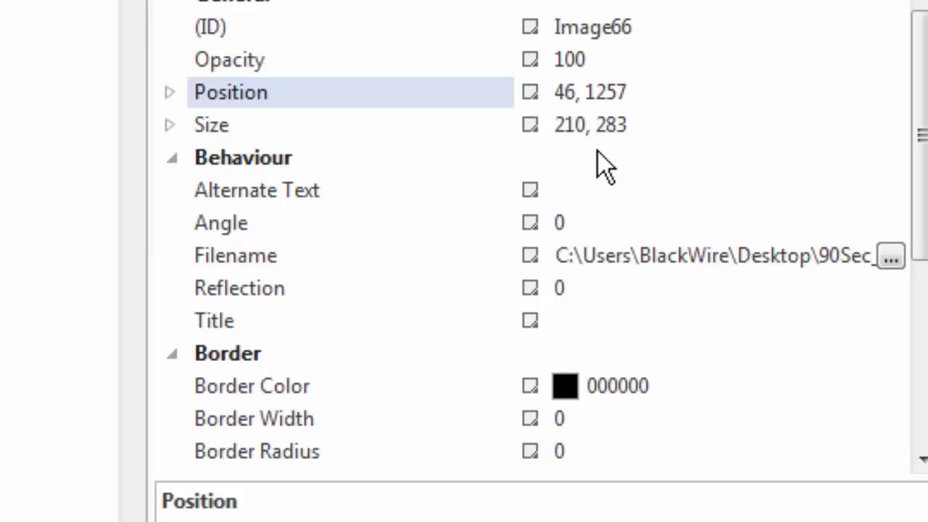
{"action": "type", "text": "5"}
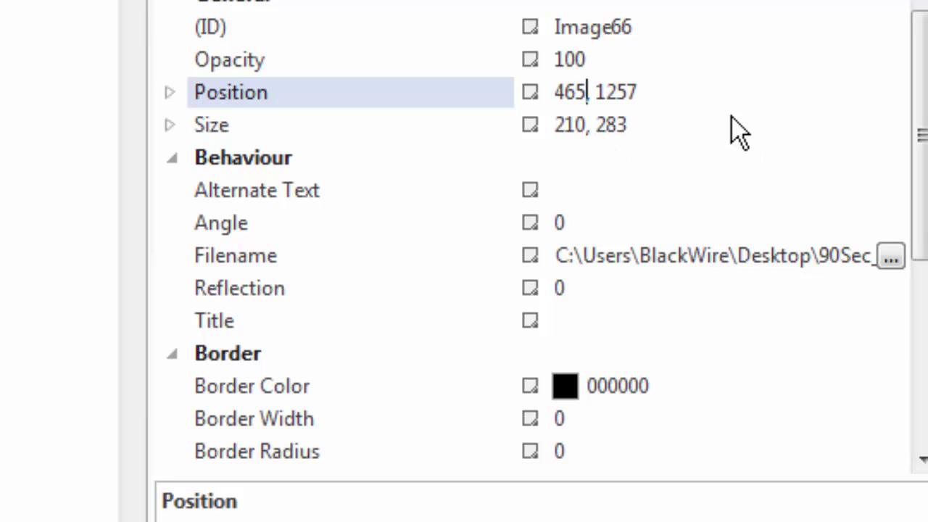
{"action": "key", "text": "Tab"}
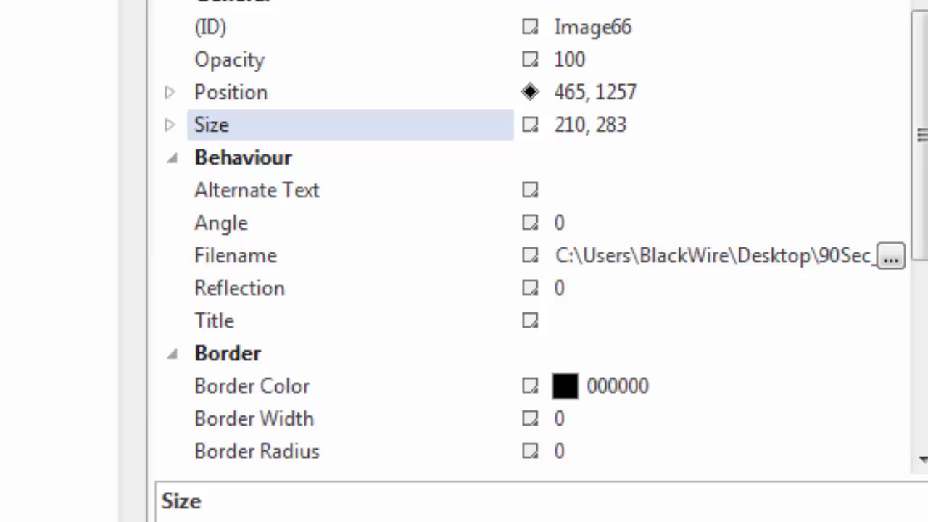
- Try an opacity of 50 on the software box image, and restore it to 100
{"action": "left_click", "coordinate": [596, 55]}
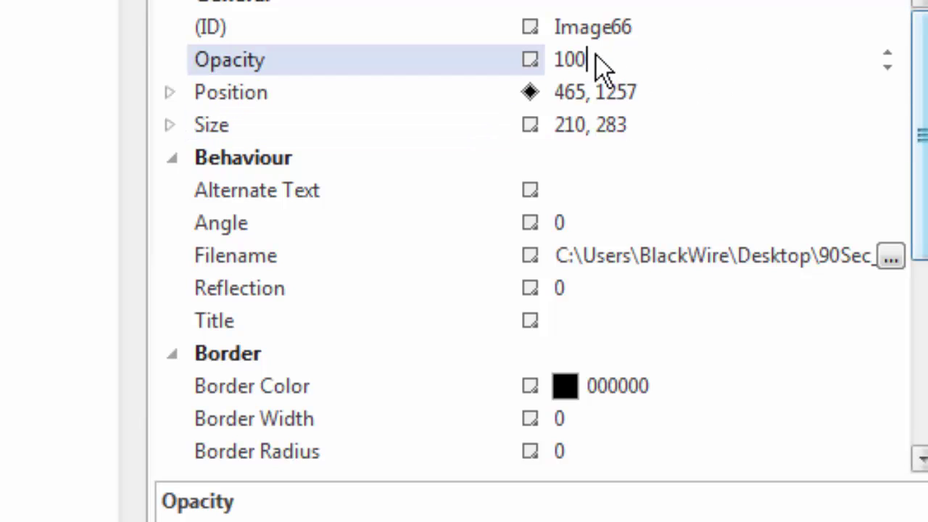
{"action": "left_click_drag", "start_coordinate": [587, 59], "coordinate": [550, 61]}
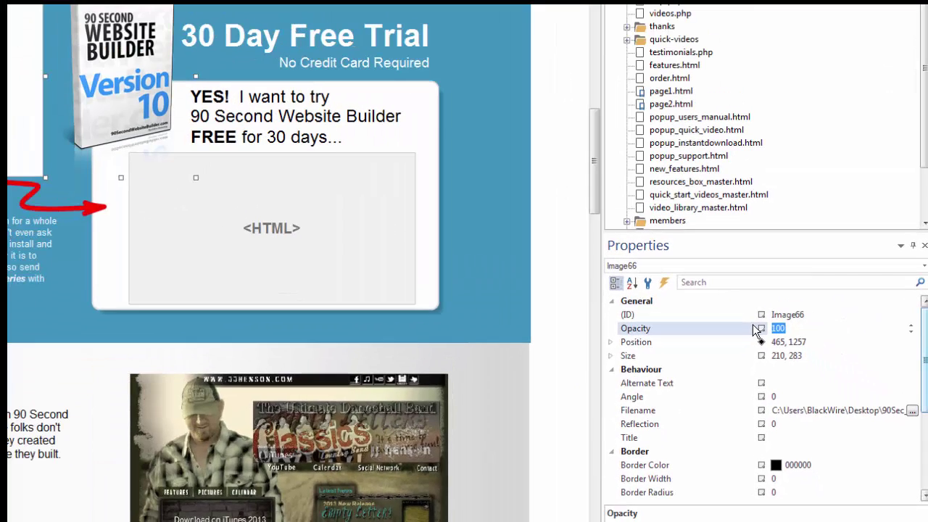
{"action": "type", "text": "50"}
{"action": "key", "text": "Return"}
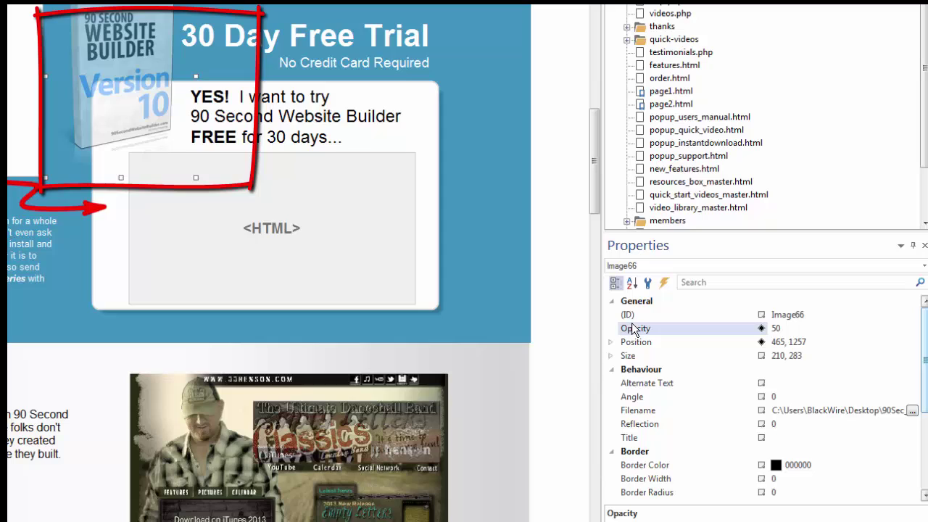
{"action": "double_click", "coordinate": [765, 328]}
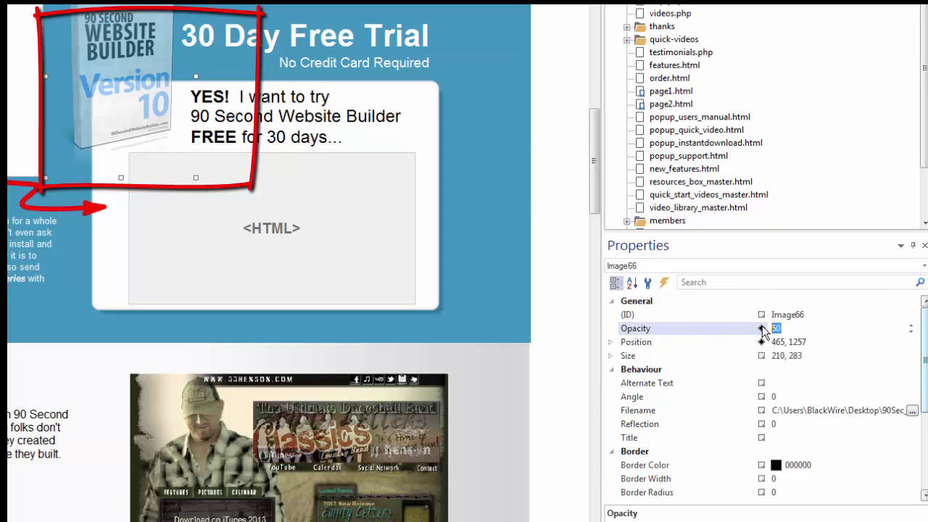
{"action": "type", "text": "100"}
{"action": "key", "text": "Return"}
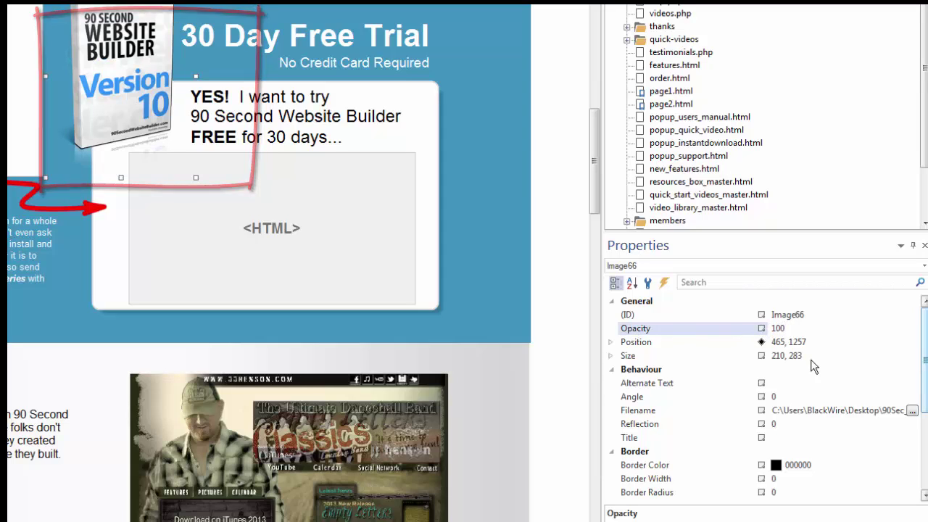
- Try rotating the software box image to an angle of 45, and reset the angle to 0
{"action": "scroll", "coordinate": [925, 345], "scroll_direction": "down", "scroll_amount": 1}
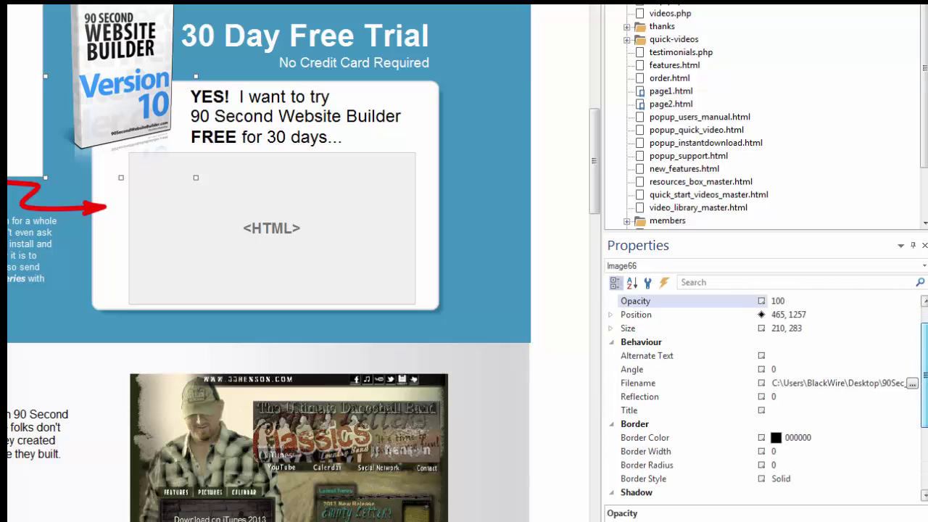
{"action": "scroll", "coordinate": [768, 395], "scroll_direction": "down", "scroll_amount": 1}
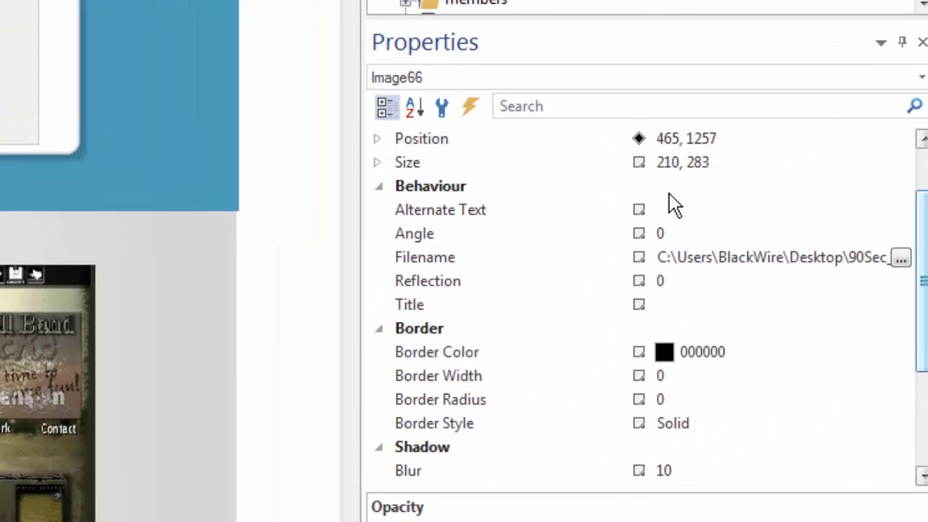
{"action": "left_click", "coordinate": [671, 235]}
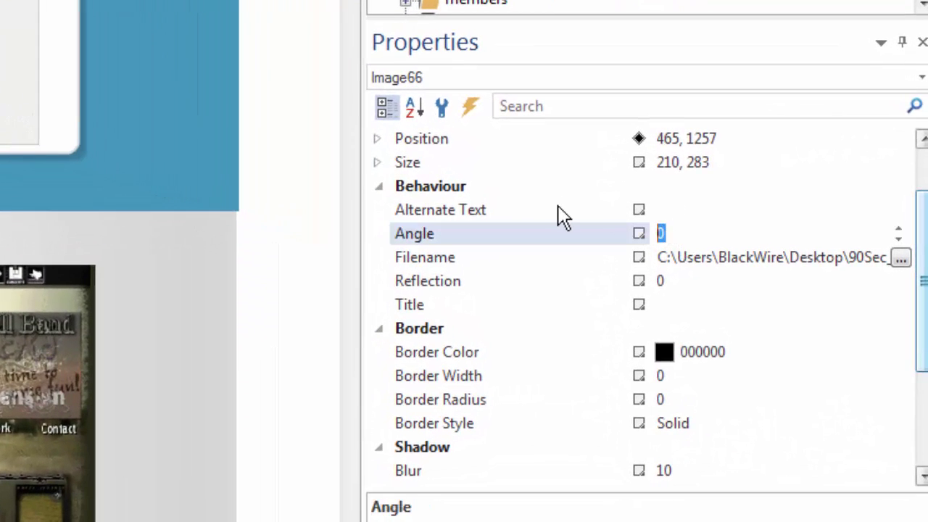
{"action": "type", "text": "45"}
{"action": "key", "text": "Return"}
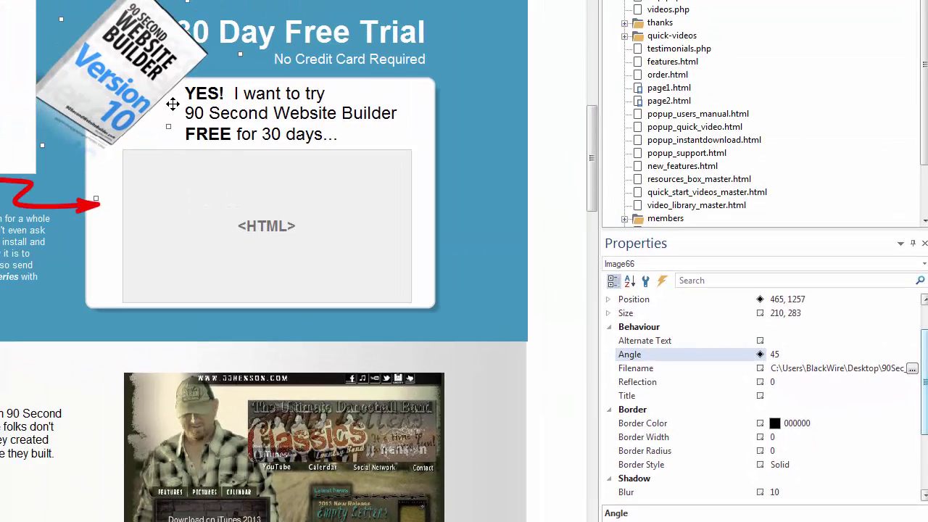
{"action": "double_click", "coordinate": [779, 355]}
{"action": "key", "text": "Return"}
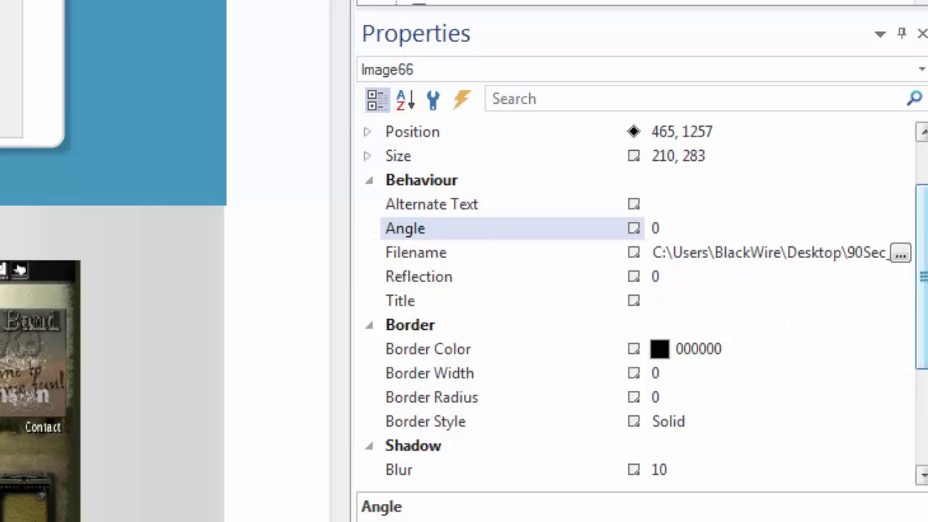
- Detach the Properties panel as a smaller floating window over the page, and dock it back in its place
{"action": "left_click_drag", "start_coordinate": [924, 297], "coordinate": [923, 323]}
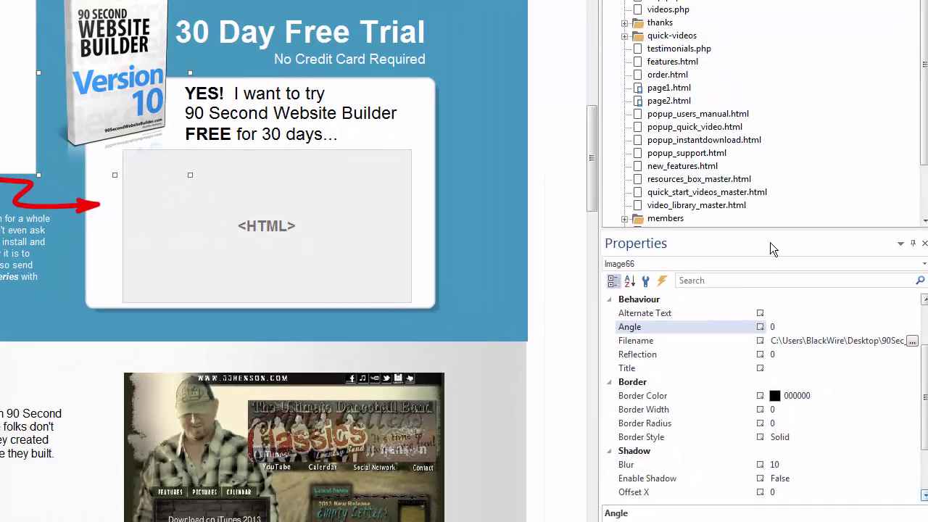
{"action": "left_click_drag", "start_coordinate": [770, 242], "coordinate": [397, 82]}
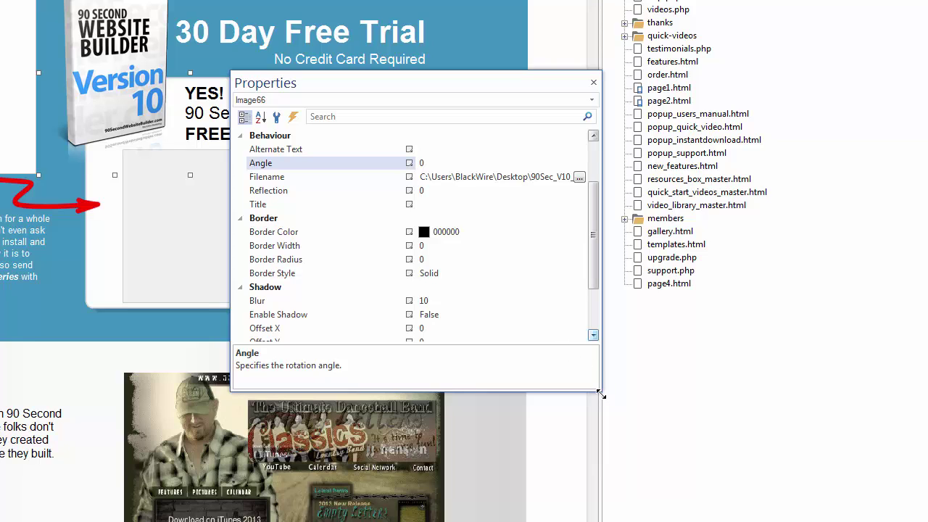
{"action": "left_click_drag", "start_coordinate": [599, 392], "coordinate": [489, 263]}
{"action": "left_click_drag", "start_coordinate": [355, 79], "coordinate": [409, 59]}
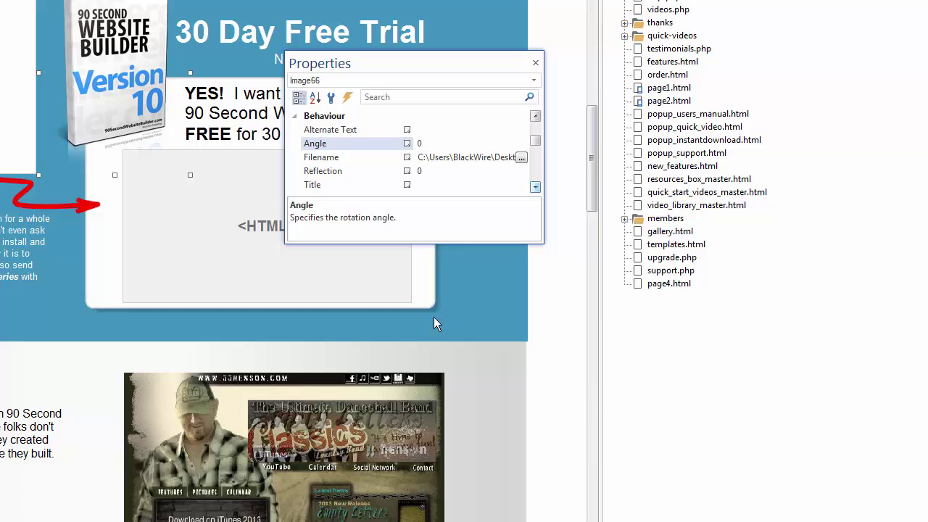
{"action": "right_click", "coordinate": [411, 63]}
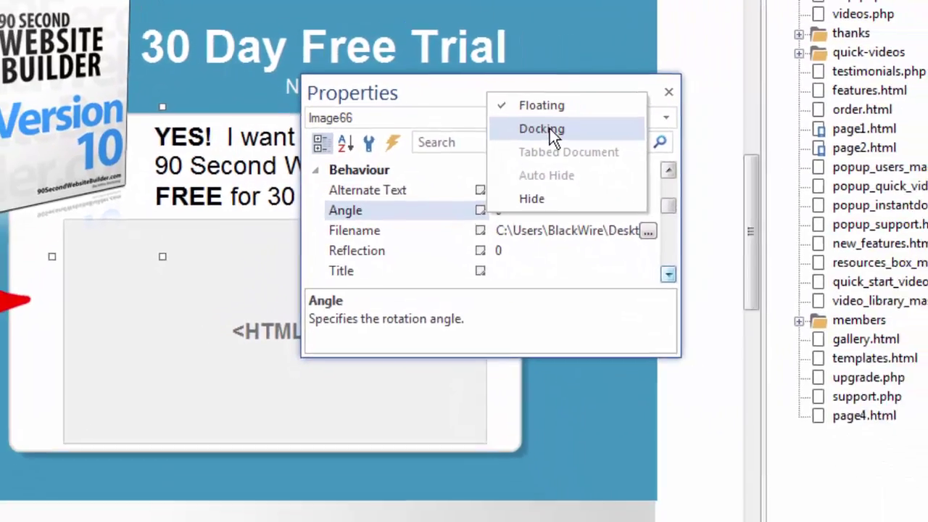
{"action": "left_click", "coordinate": [626, 164]}
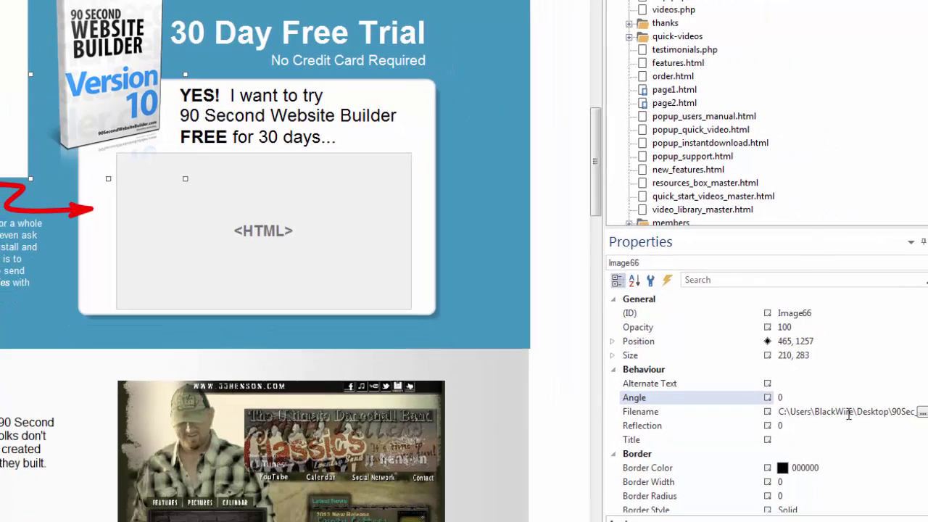